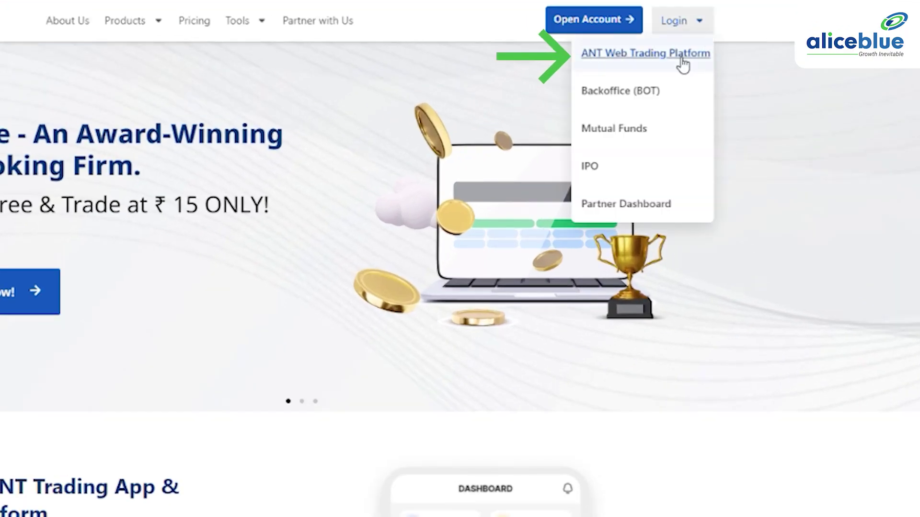
- Log in and go to the GTT section of the Orders area
click(681, 62)
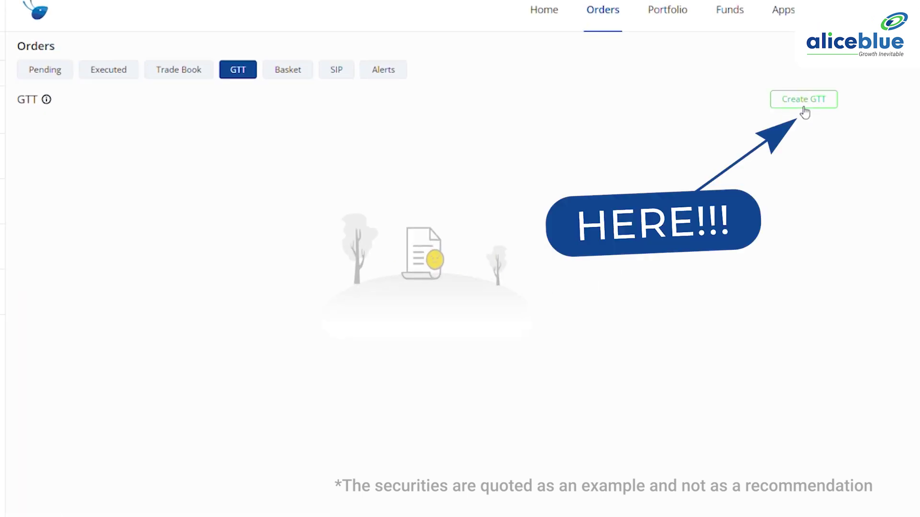
- Begin a new GTT order from the WIPRO-EQ watchlist chart's options
click(803, 106)
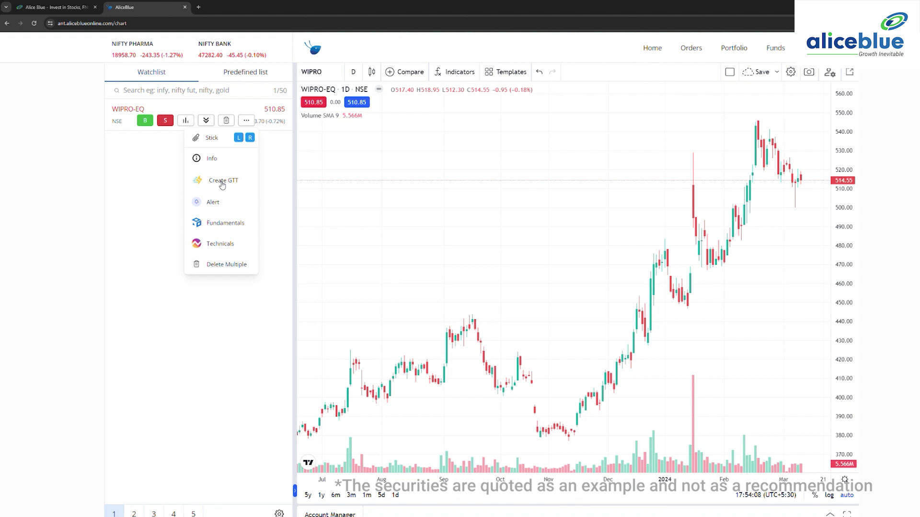
- Search for WIPRO and choose the NSE-listed WIPRO-EQ share for the GTT order
click(222, 181)
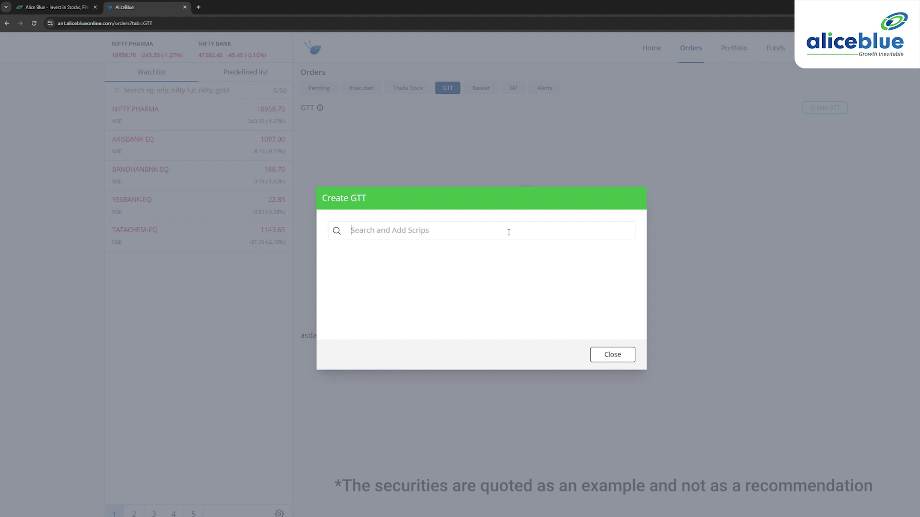
text(WIPR)
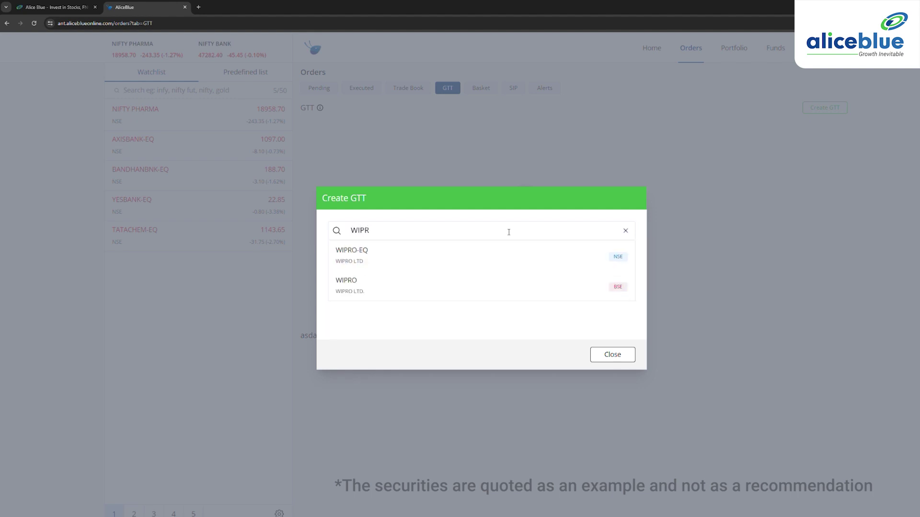
text(O)
click(479, 260)
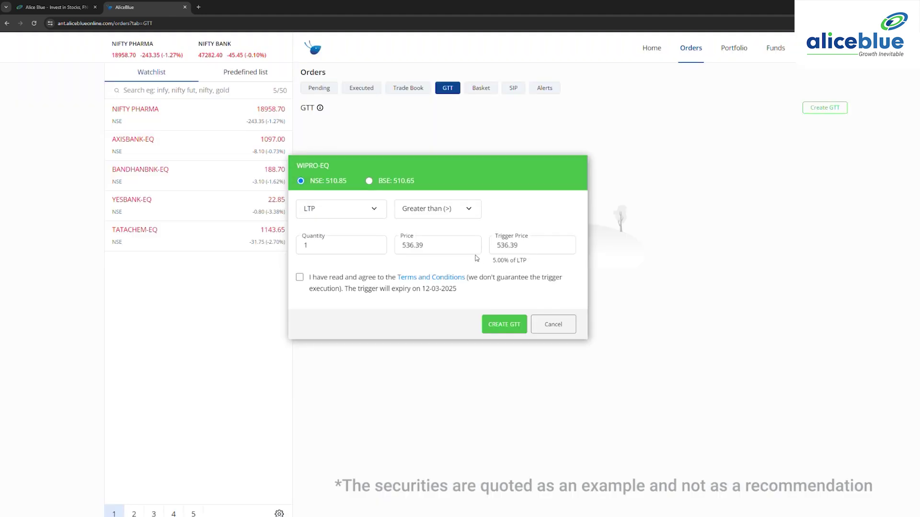
- Enter quantity 100, price 480 and trigger price 480.5, then accept the terms
click(331, 245)
text(00)
click(442, 247)
double_click(443, 246)
text(480)
click(528, 248)
double_click(529, 247)
text(480.)
text(5)
key(Tab)
key(space)
- Submit the WIPRO-EQ GTT buy order and toggle the new row's More options menu
click(505, 325)
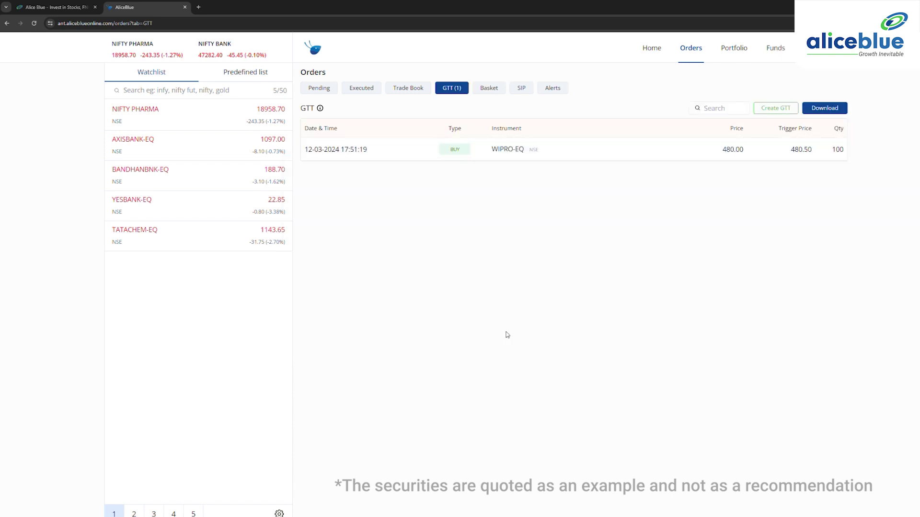
mouse_move(652, 150)
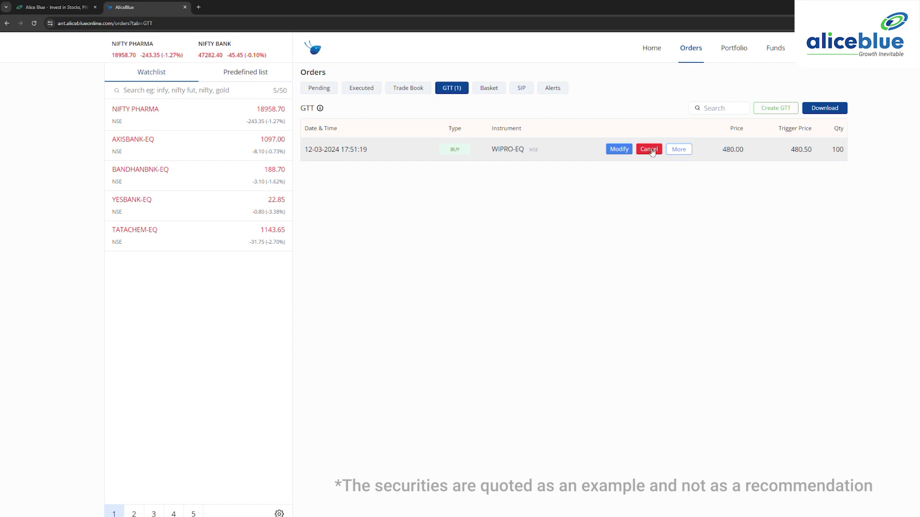
click(681, 152)
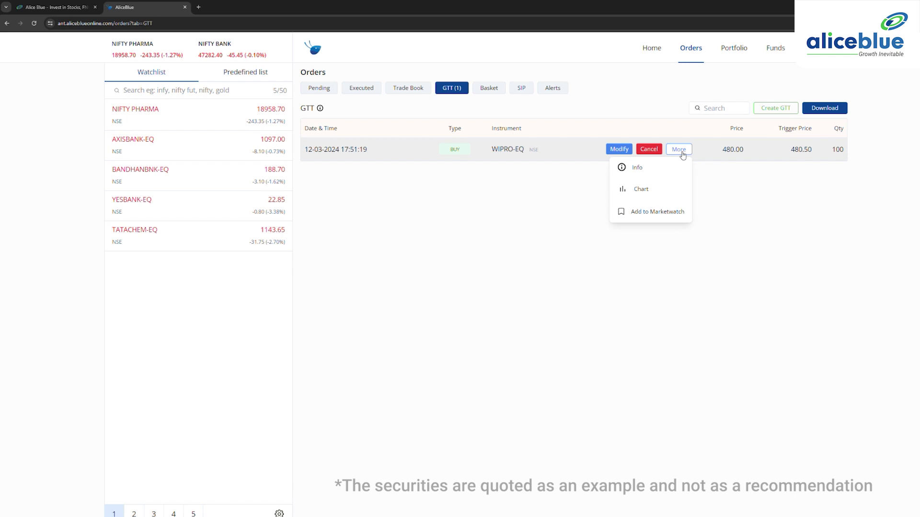
click(681, 152)
click(682, 153)
- Open Modify for the WIPRO-EQ GTT order and select its quantity to replace with 50
click(623, 152)
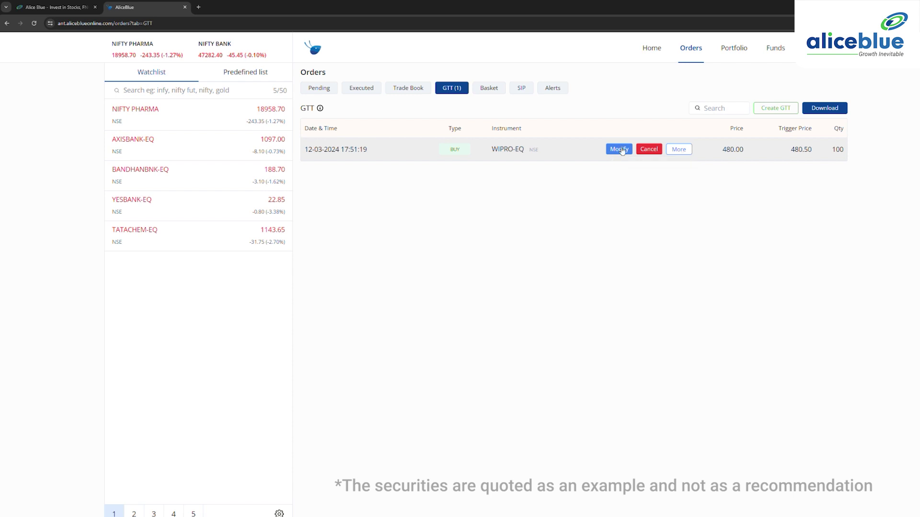
click(623, 151)
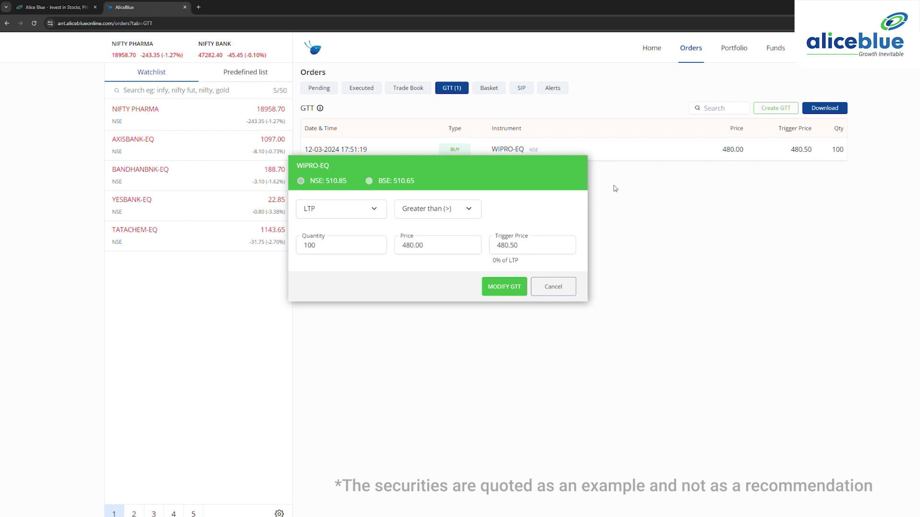
double_click(325, 244)
text(50)
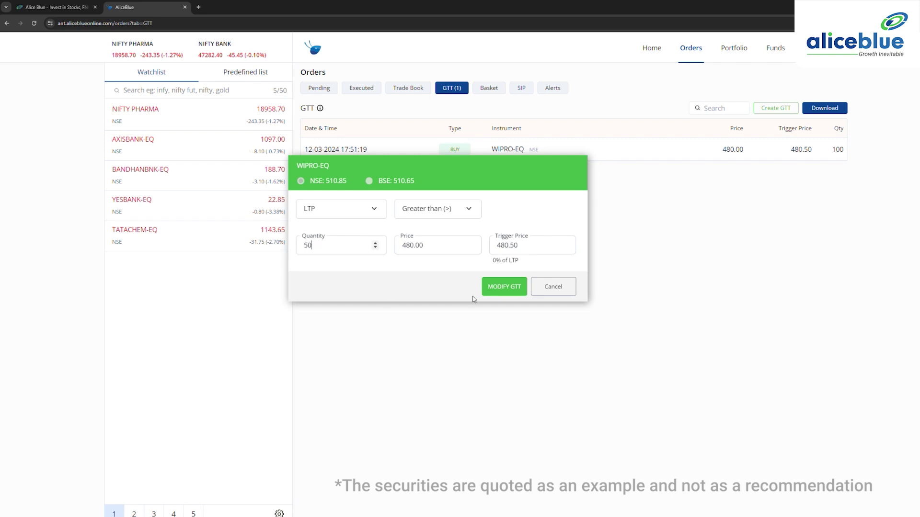